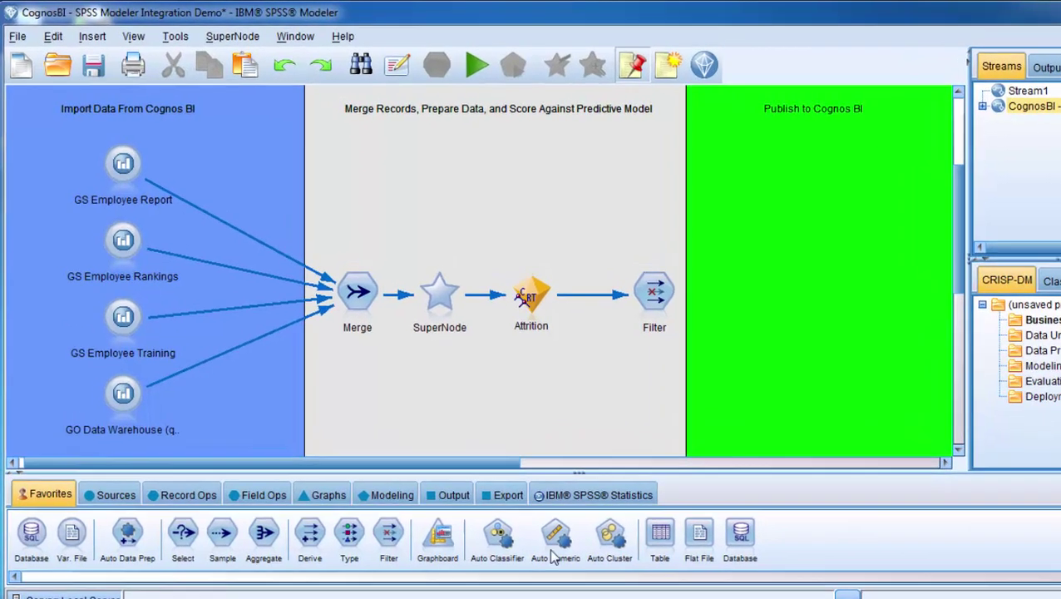
# Step: Place an IBM Cognos BI Export node from the Export palette in the Publish to Cognos BI area
pyautogui.click(458, 455)
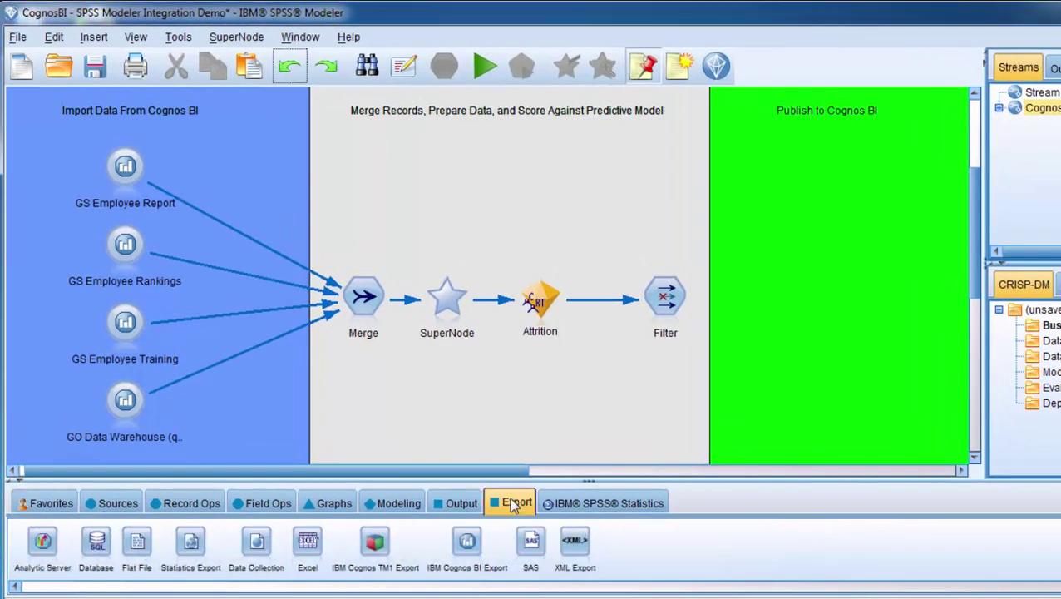
pyautogui.click(468, 549)
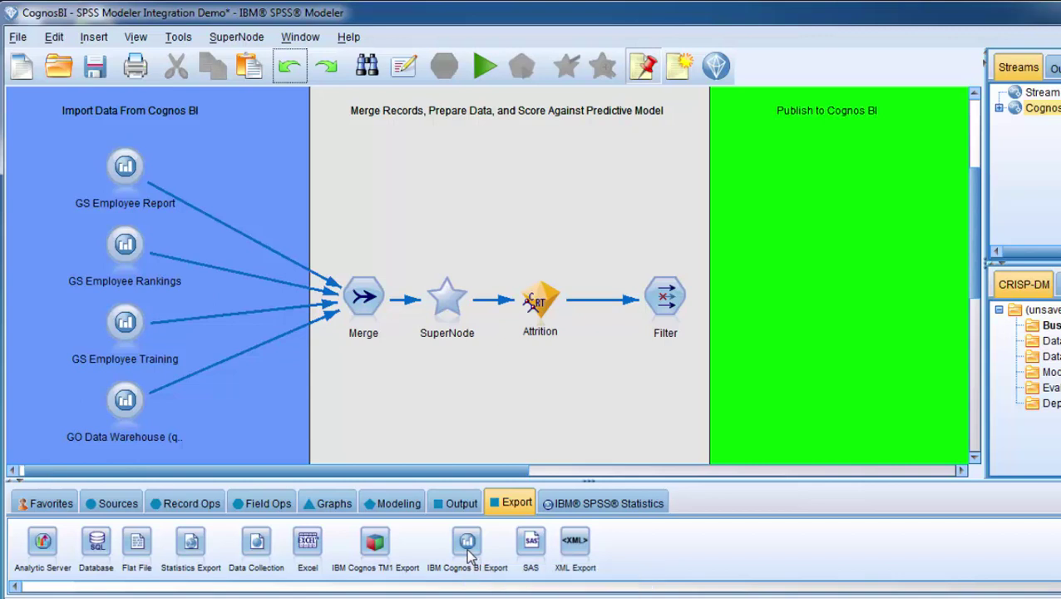
pyautogui.click(826, 285)
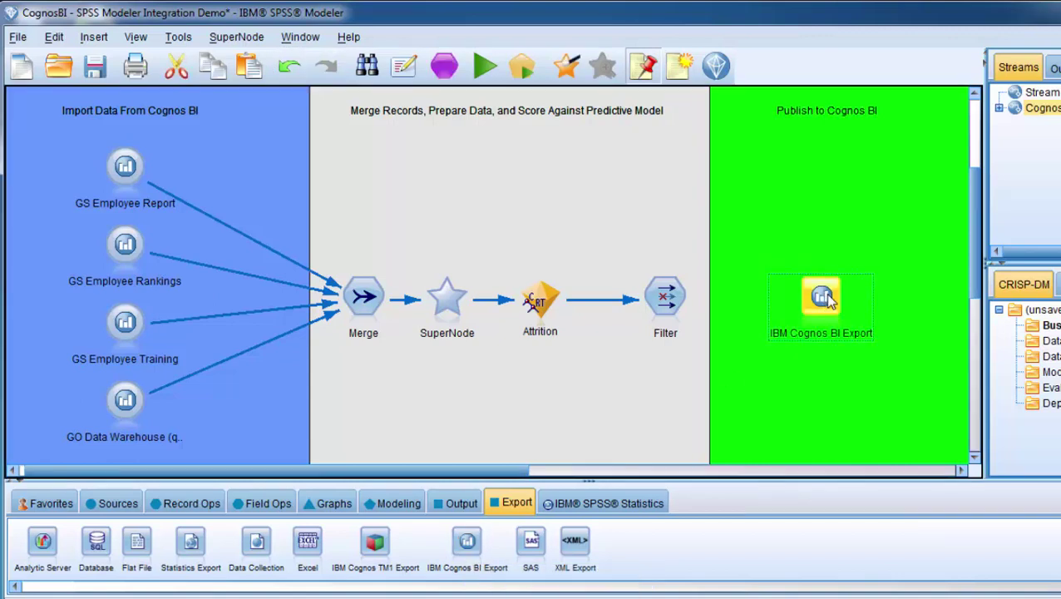
# Step: Connect the Filter node to the new Cognos BI Export node
pyautogui.rightClick(678, 302)
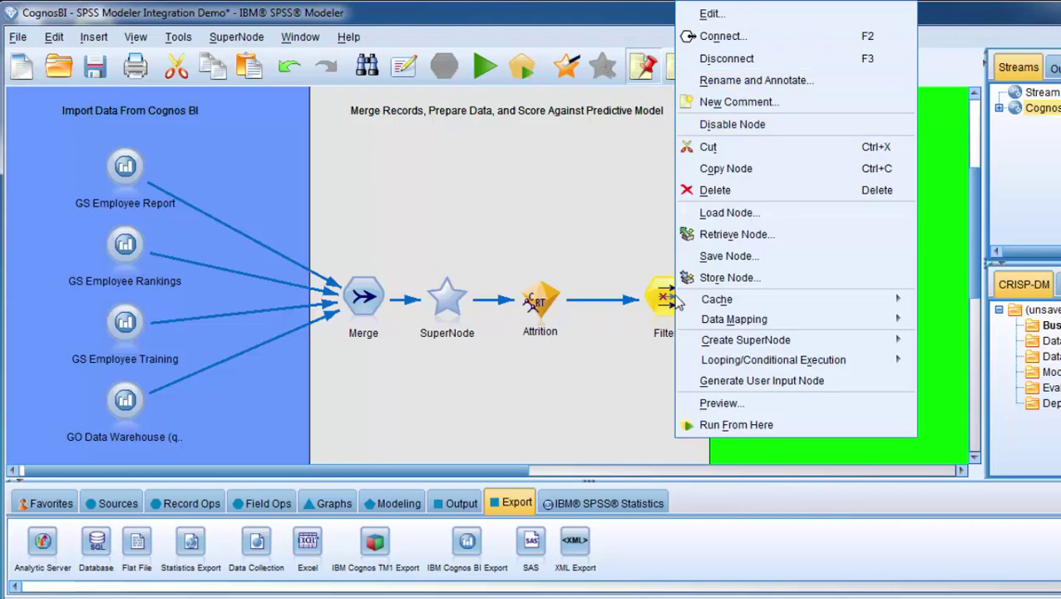
pyautogui.click(736, 32)
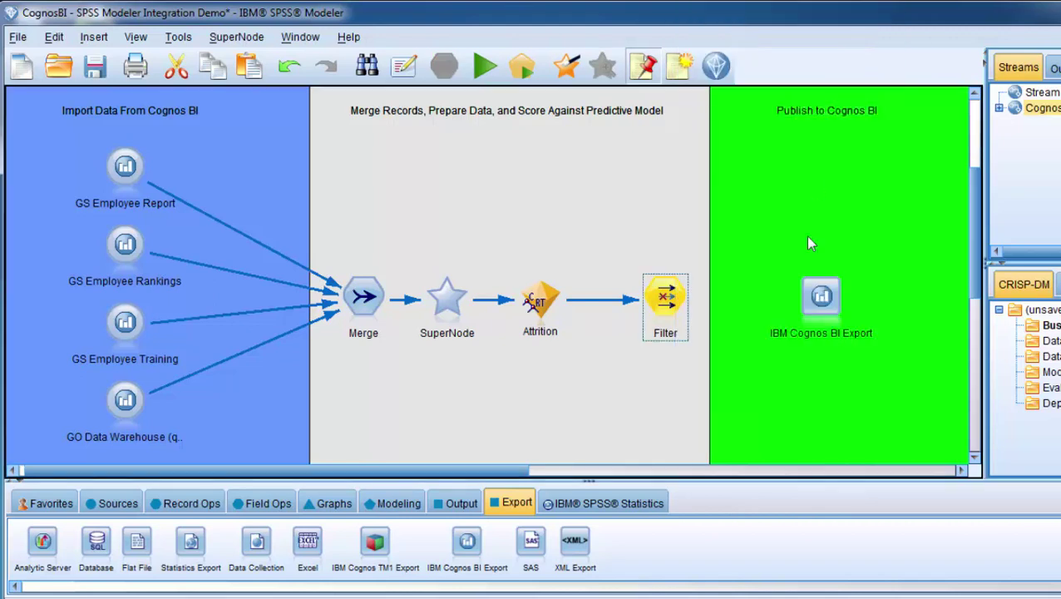
pyautogui.click(822, 300)
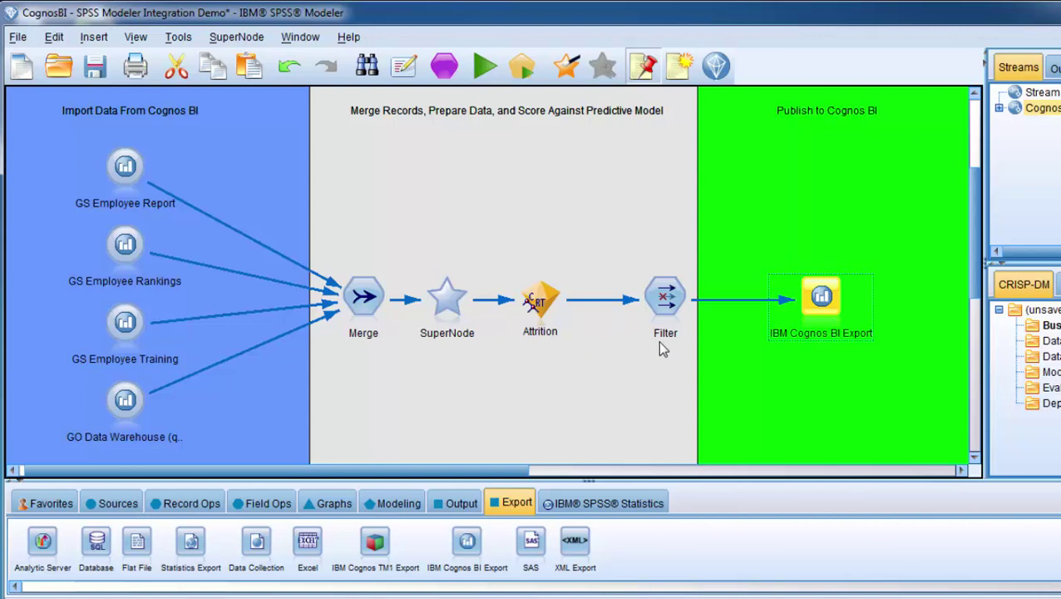
pyautogui.click(666, 301)
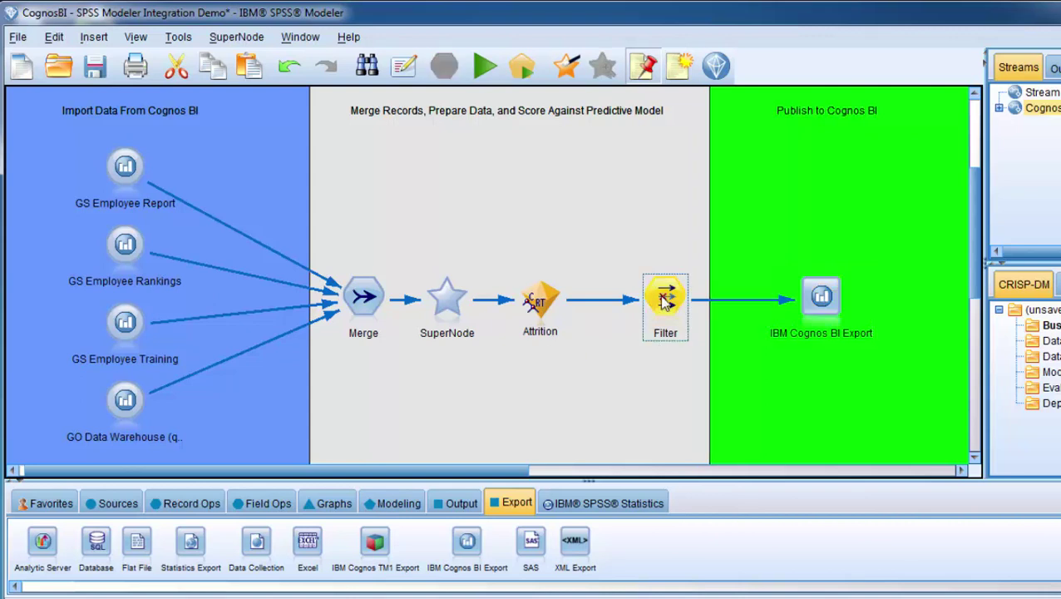
pyautogui.doubleClick(666, 301)
pyautogui.moveTo(829, 271); pyautogui.dragTo(748, 144)
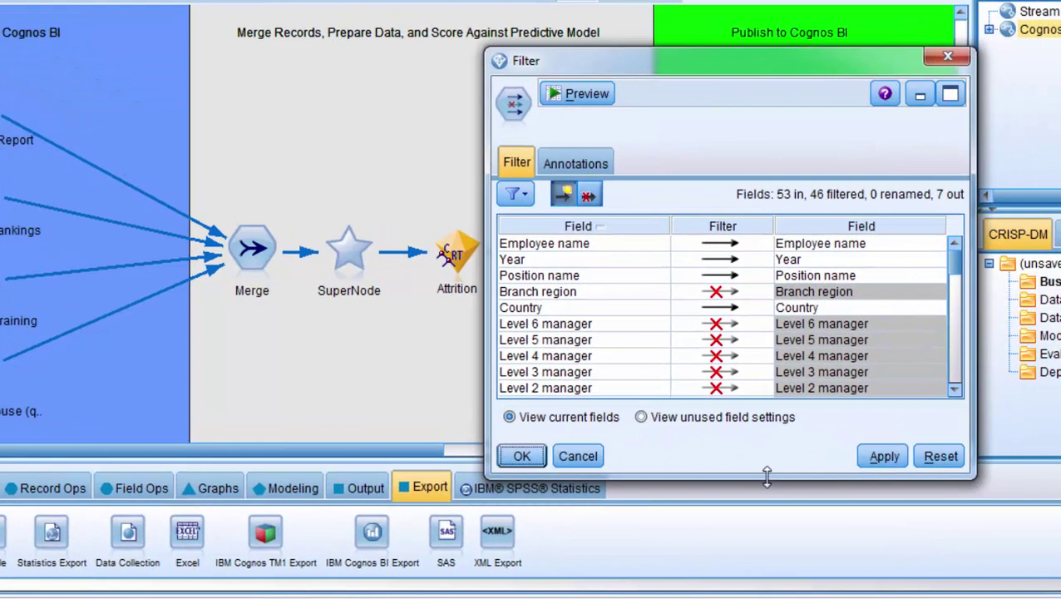
pyautogui.moveTo(766, 484); pyautogui.dragTo(765, 577)
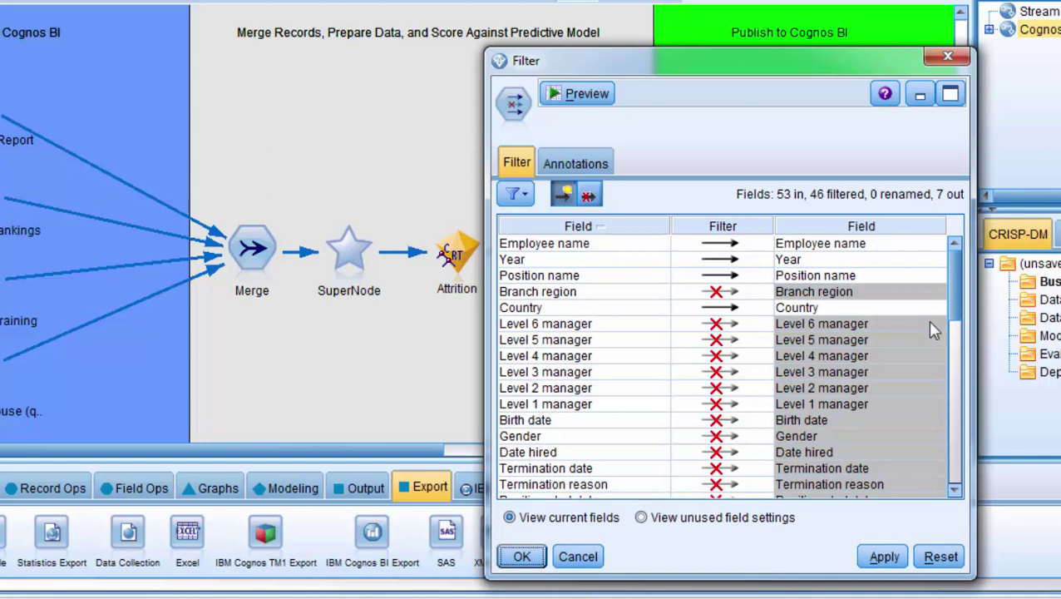
pyautogui.moveTo(954, 311); pyautogui.dragTo(945, 250)
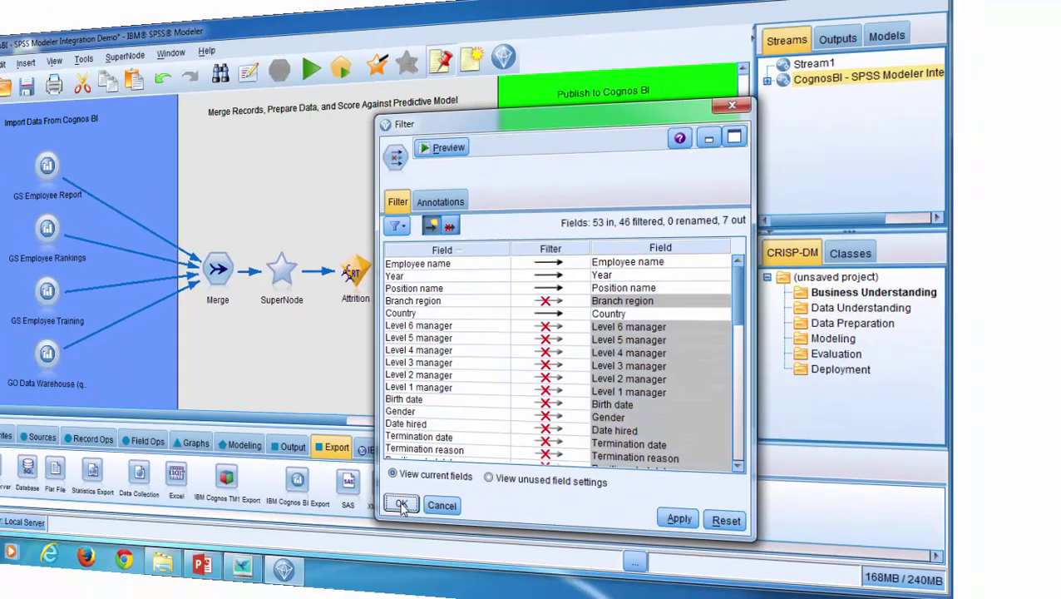
pyautogui.click(521, 557)
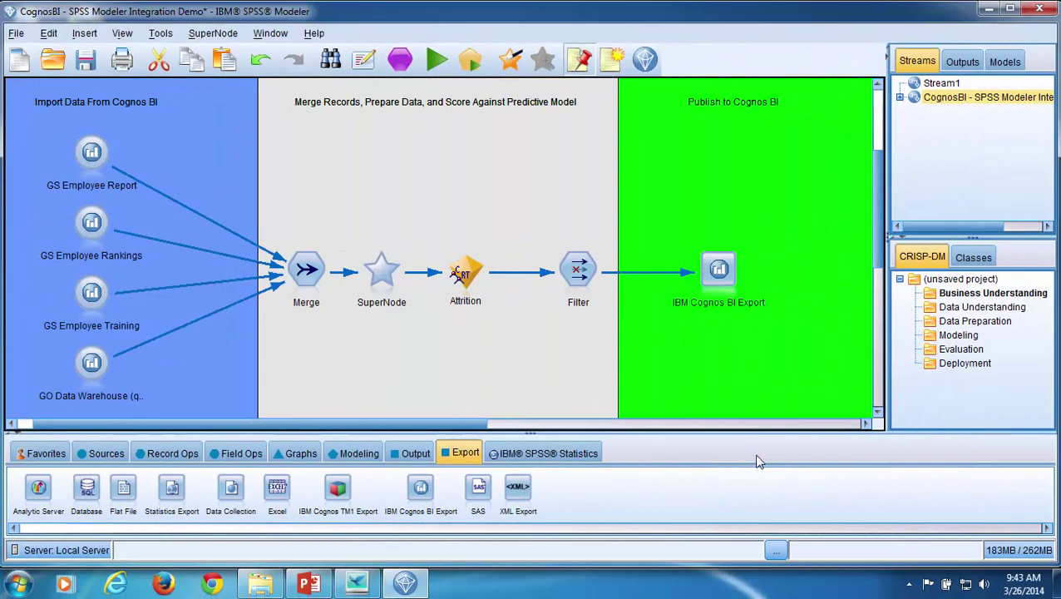
# Step: Open the Cognos BI Export node's dialog and move it up and left into view
pyautogui.doubleClick(714, 277)
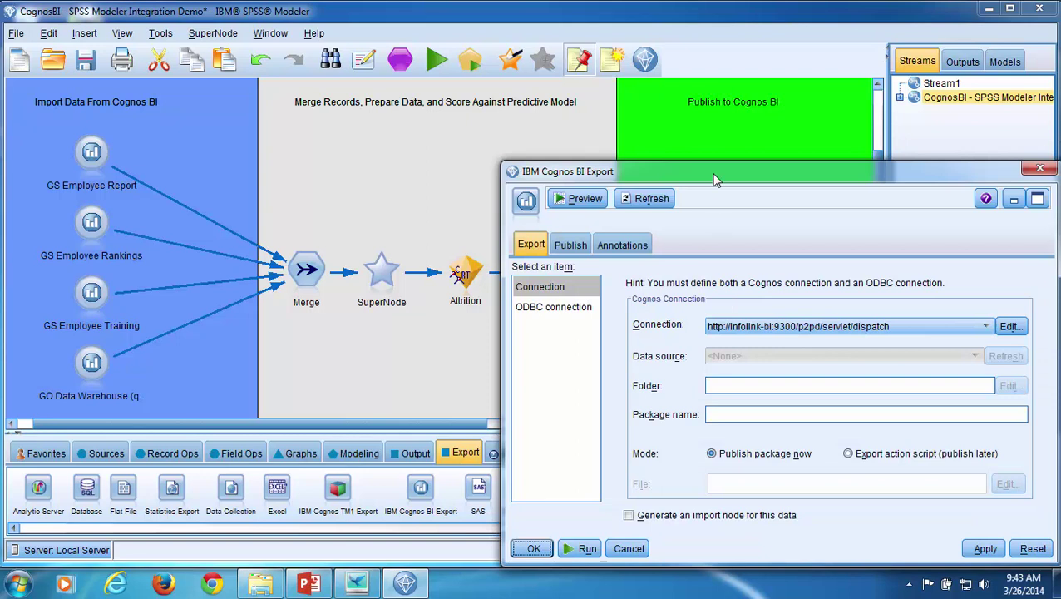
pyautogui.moveTo(713, 179); pyautogui.dragTo(654, 131)
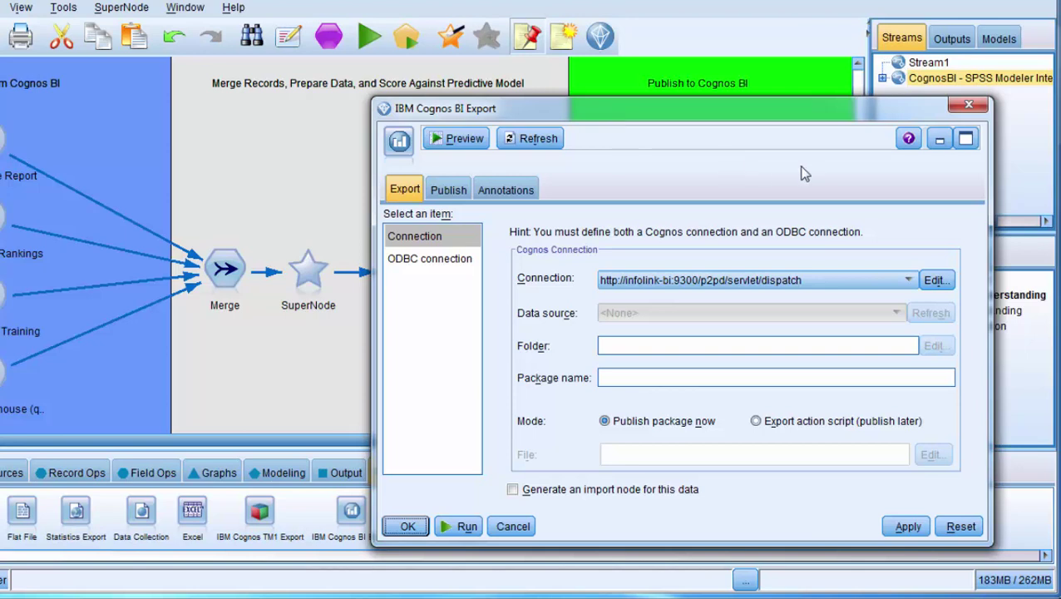
# Step: Set the Cognos connection credentials: namespace Infolink, the user name and password, saved as default
pyautogui.click(943, 287)
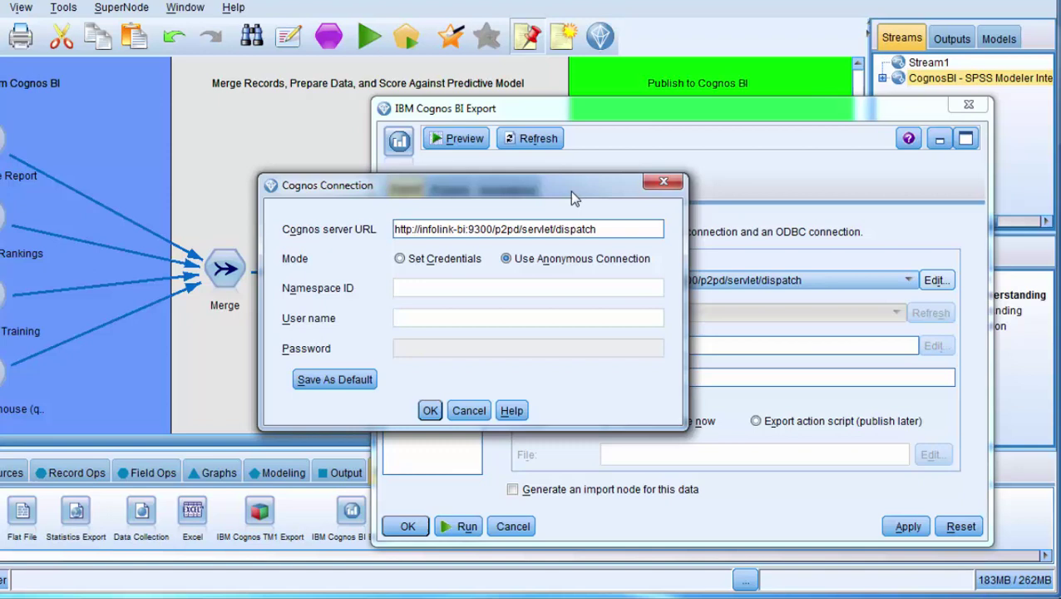
pyautogui.click(401, 260)
pyautogui.click(418, 286)
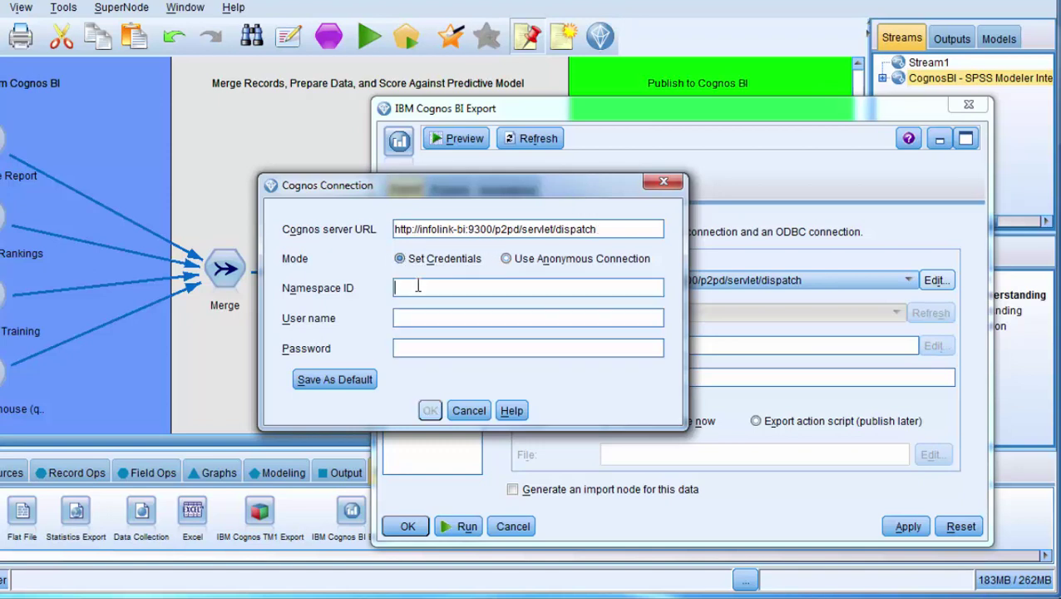
pyautogui.write('Infolink')
pyautogui.press('Tab')
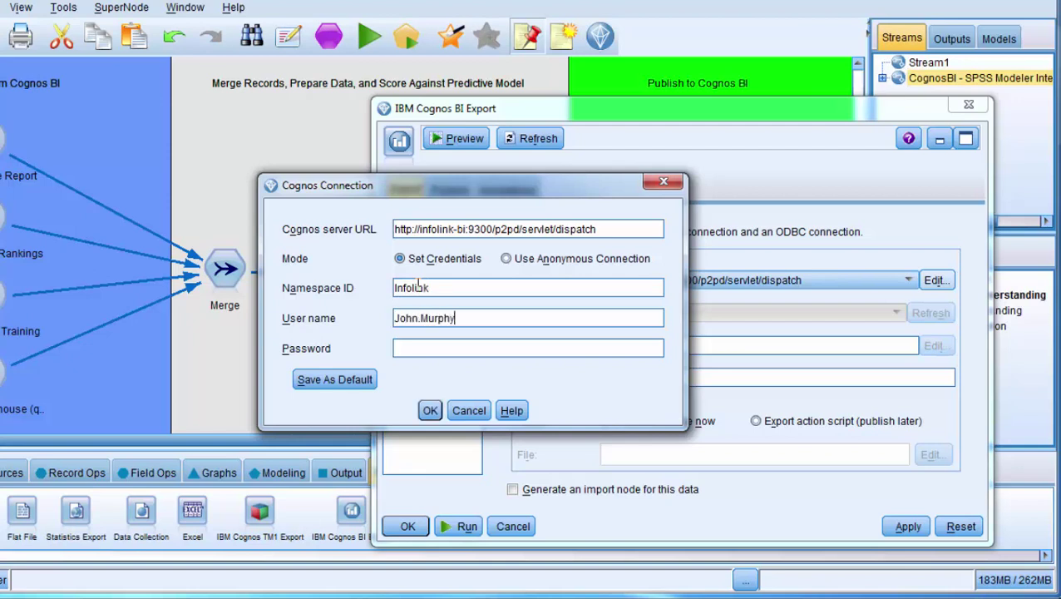
pyautogui.press('Tab')
pyautogui.write('********')
pyautogui.click(341, 381)
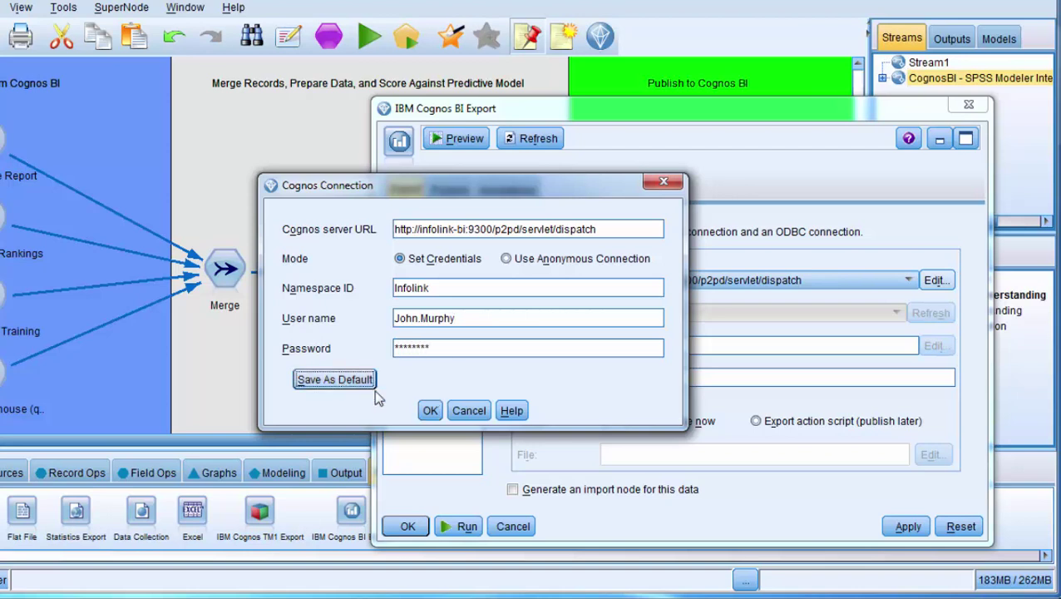
pyautogui.click(430, 412)
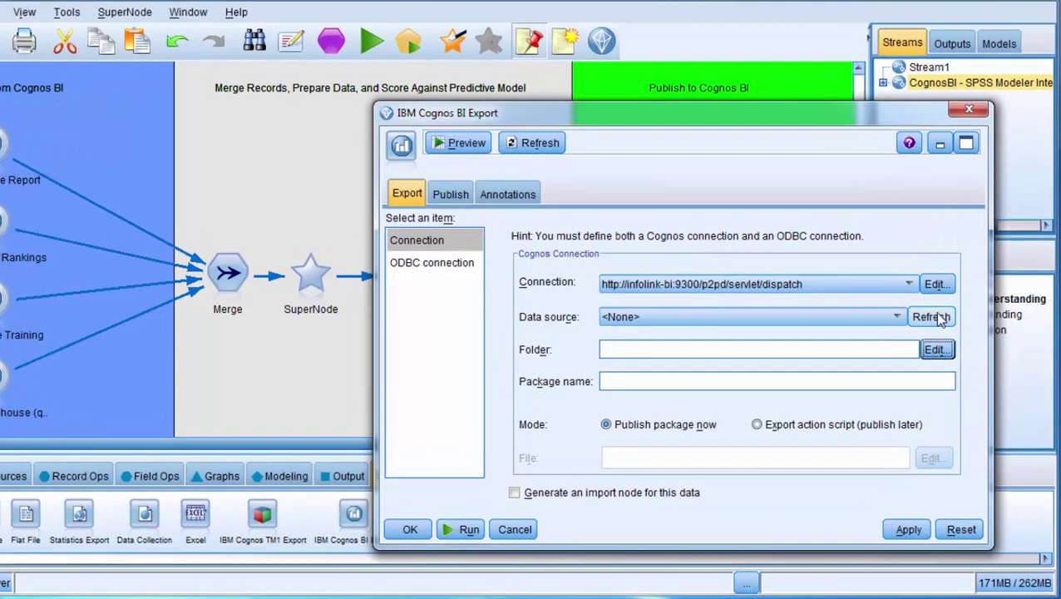
# Step: Refresh and choose the test data source, then set the target folder to /My Folders
pyautogui.click(938, 317)
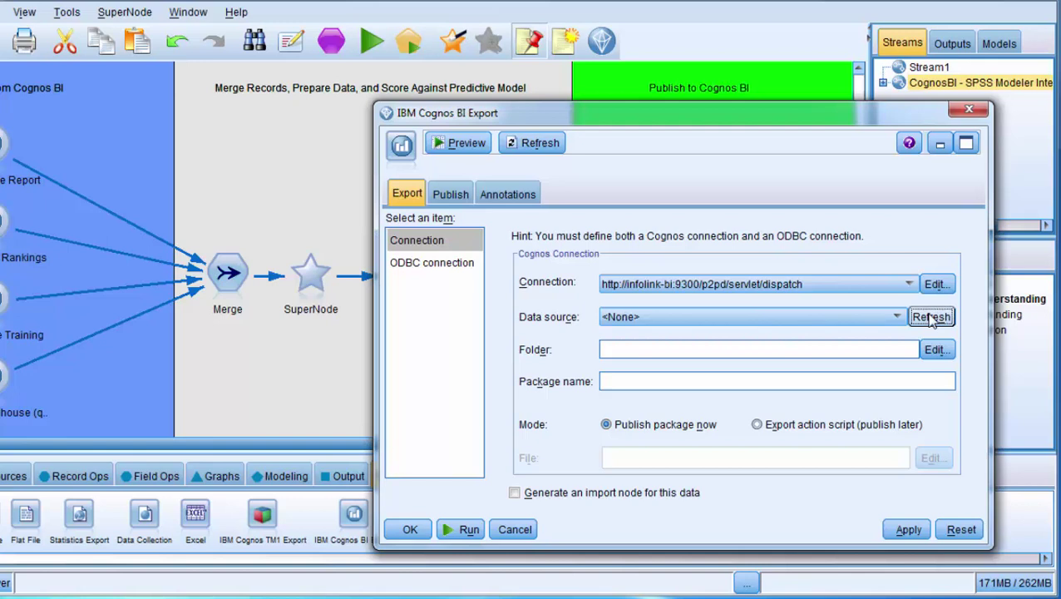
pyautogui.click(897, 318)
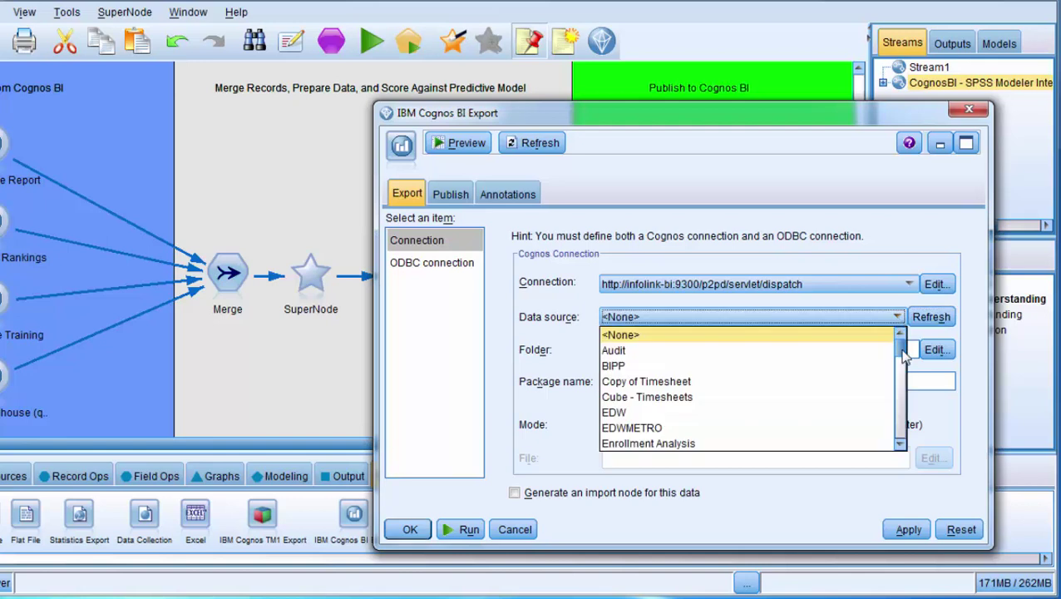
pyautogui.moveTo(905, 351); pyautogui.dragTo(903, 379)
pyautogui.click(729, 368)
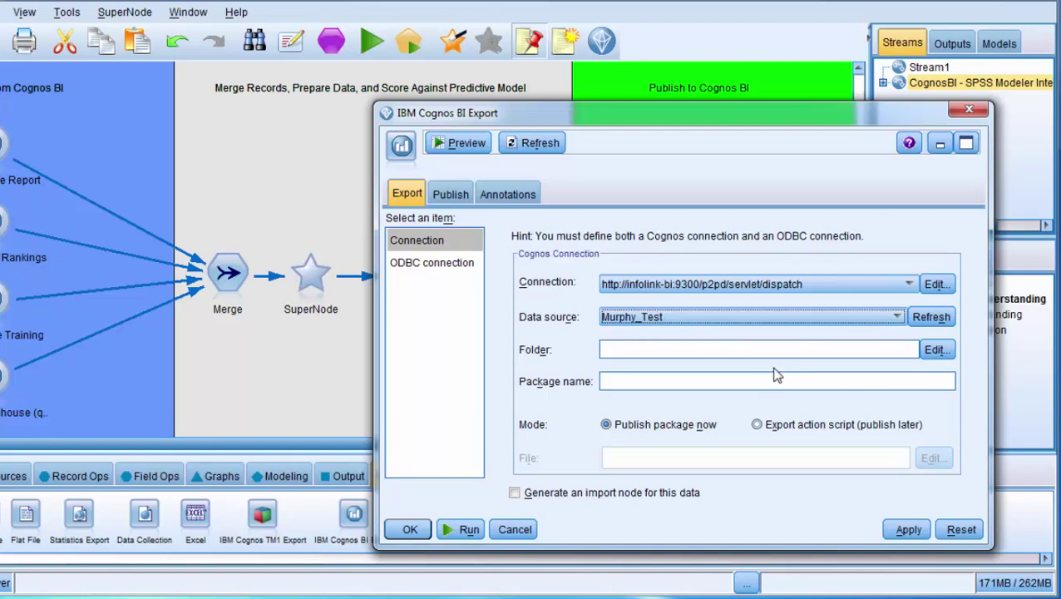
pyautogui.click(935, 350)
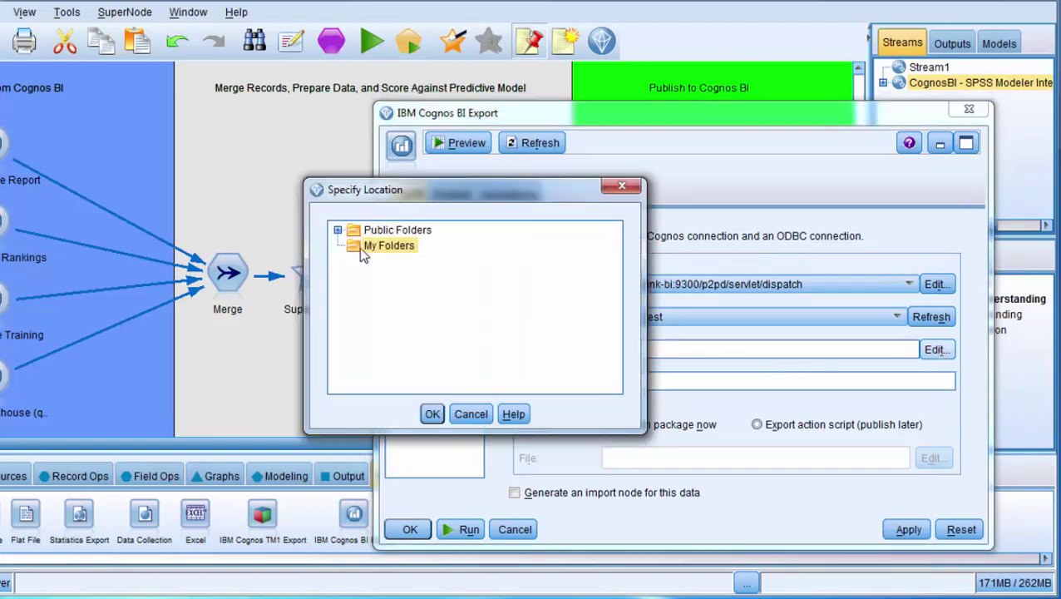
pyautogui.click(432, 414)
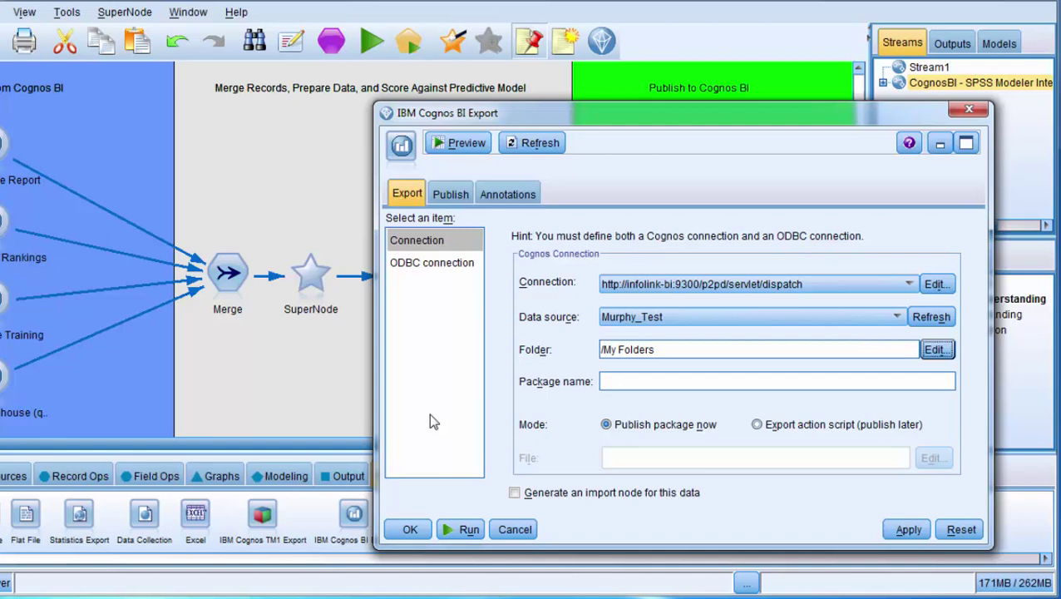
# Step: Enter Attrition_Risk_SPSS as the package name and apply the settings
pyautogui.click(710, 381)
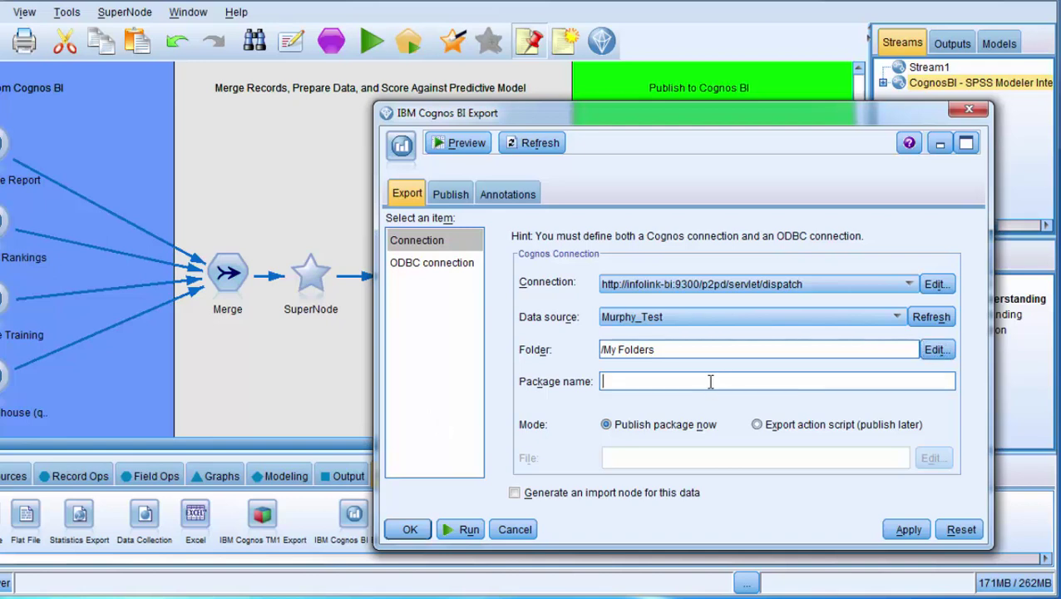
pyautogui.write('Attrition_Risk_')
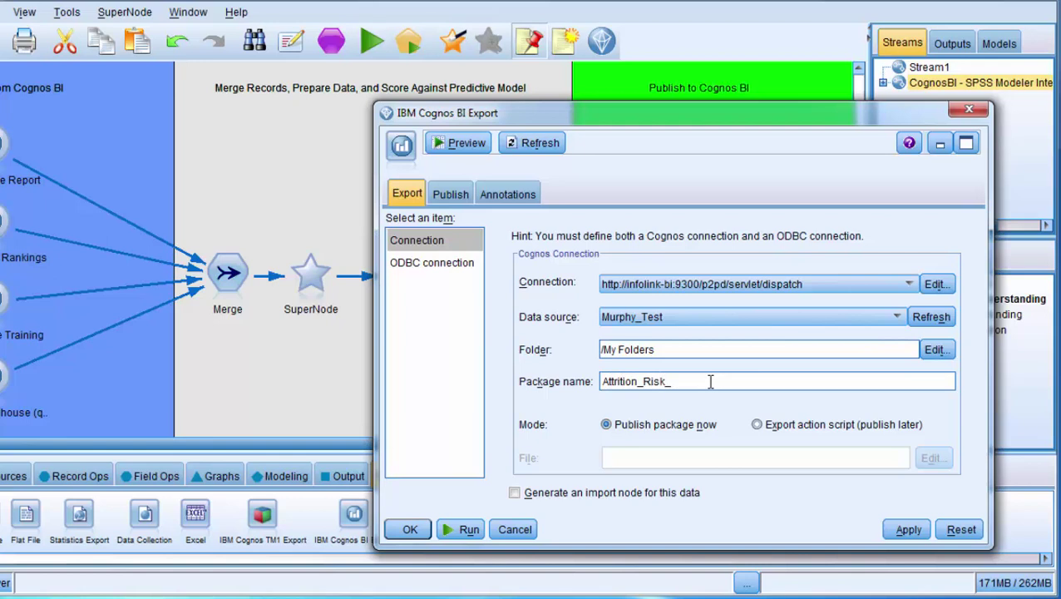
pyautogui.write('SPSS')
pyautogui.click(909, 532)
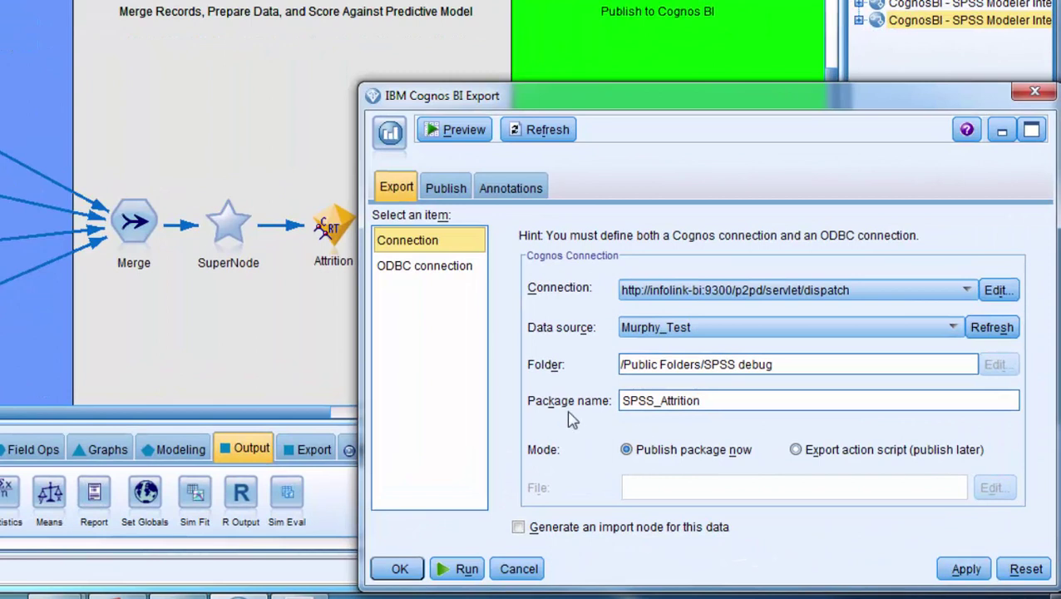
# Step: Switch to ODBC connection and browse data sources via Add new database connection, selecting MS Access Database
pyautogui.click(432, 275)
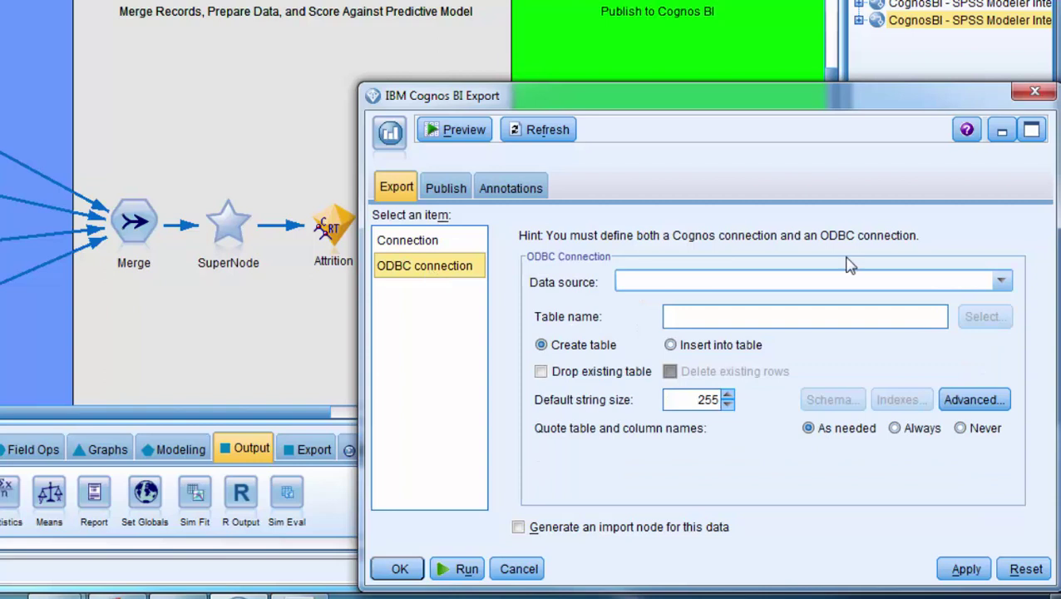
pyautogui.click(1002, 282)
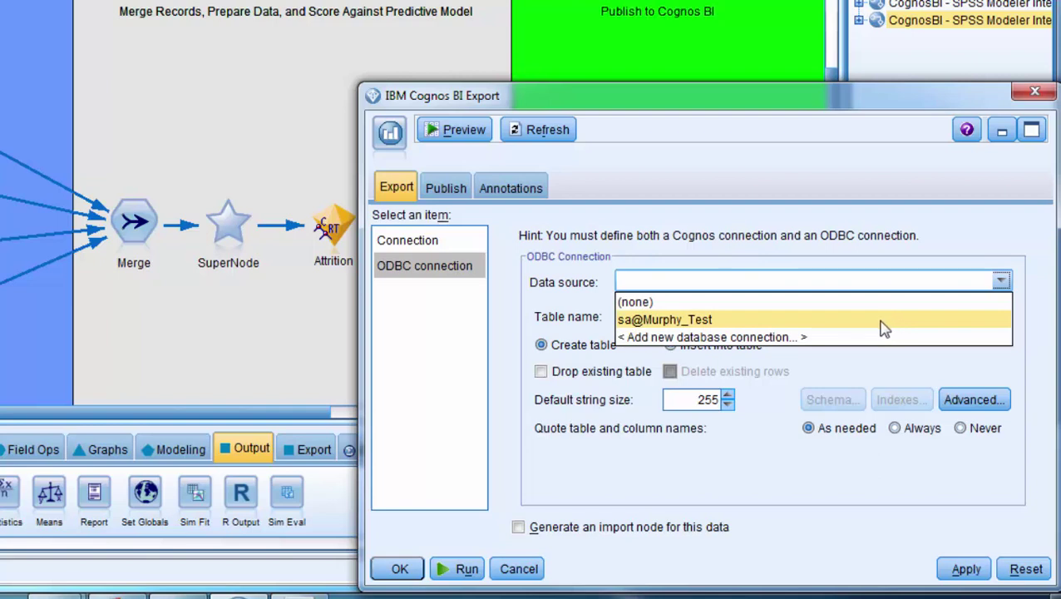
pyautogui.click(836, 346)
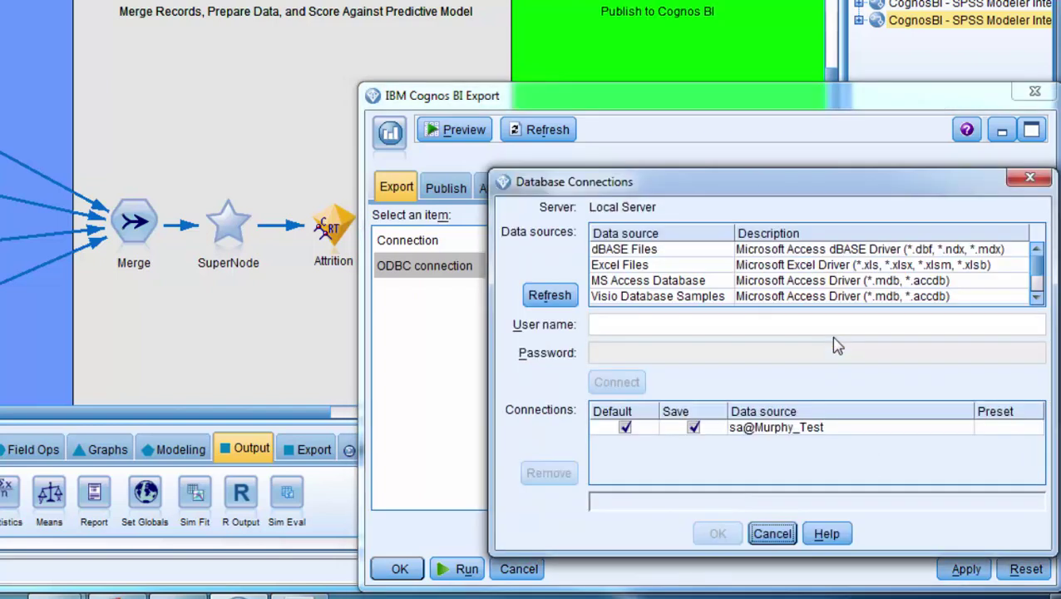
pyautogui.click(1038, 297)
pyautogui.click(1037, 298)
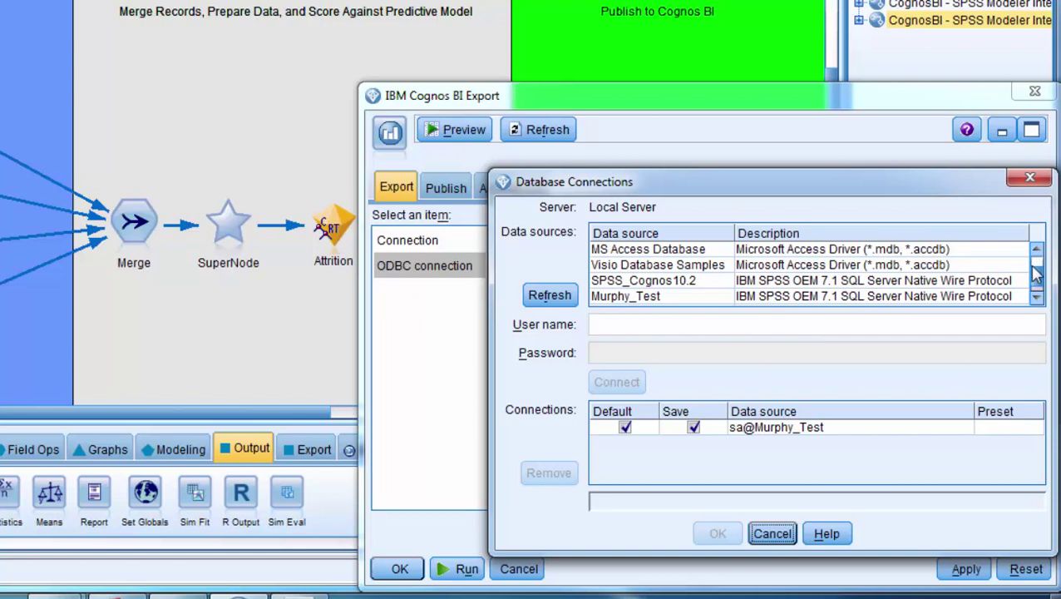
pyautogui.click(654, 253)
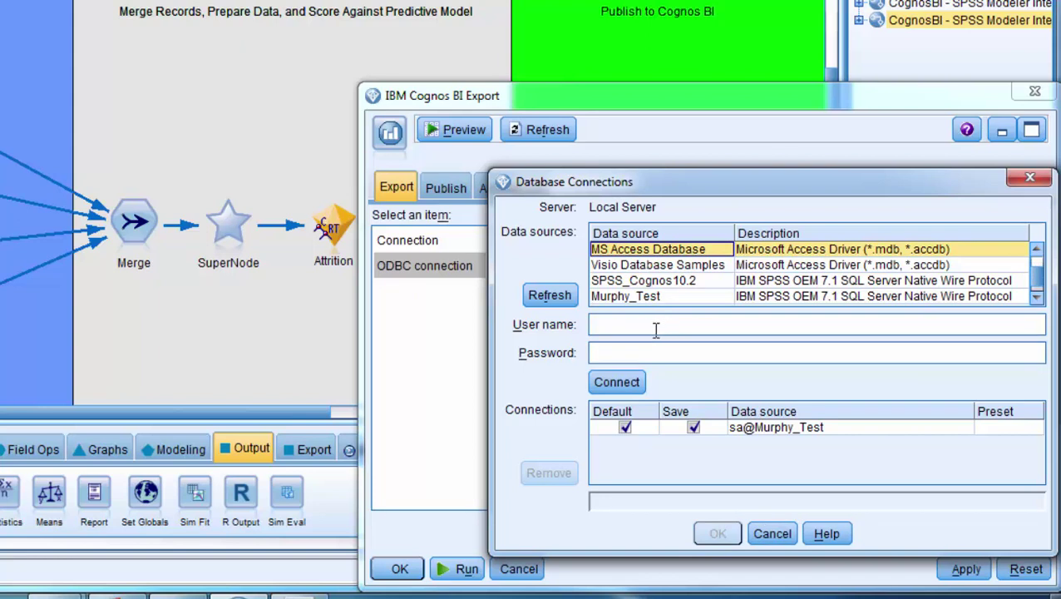
# Step: Cancel the connections window, choose the test ODBC data source, enter table dbo.table1, and apply
pyautogui.click(773, 537)
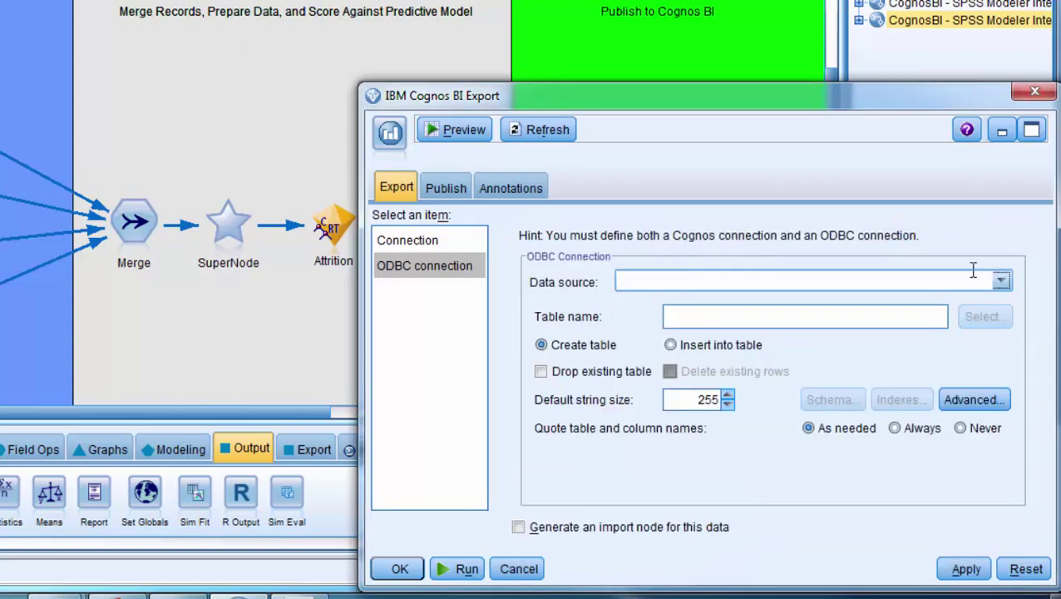
pyautogui.click(1003, 282)
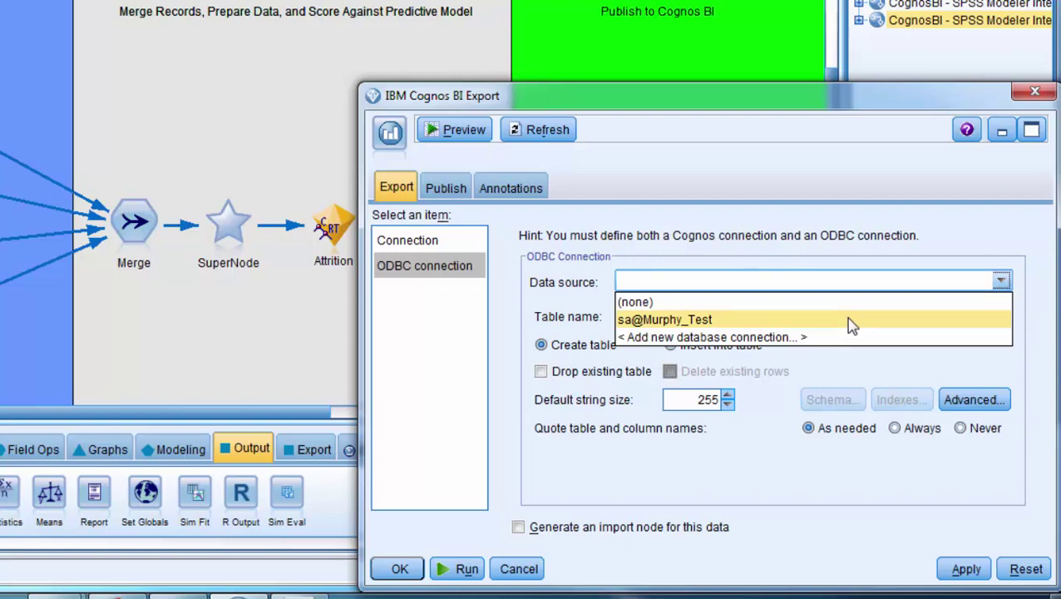
pyautogui.click(852, 324)
pyautogui.click(850, 317)
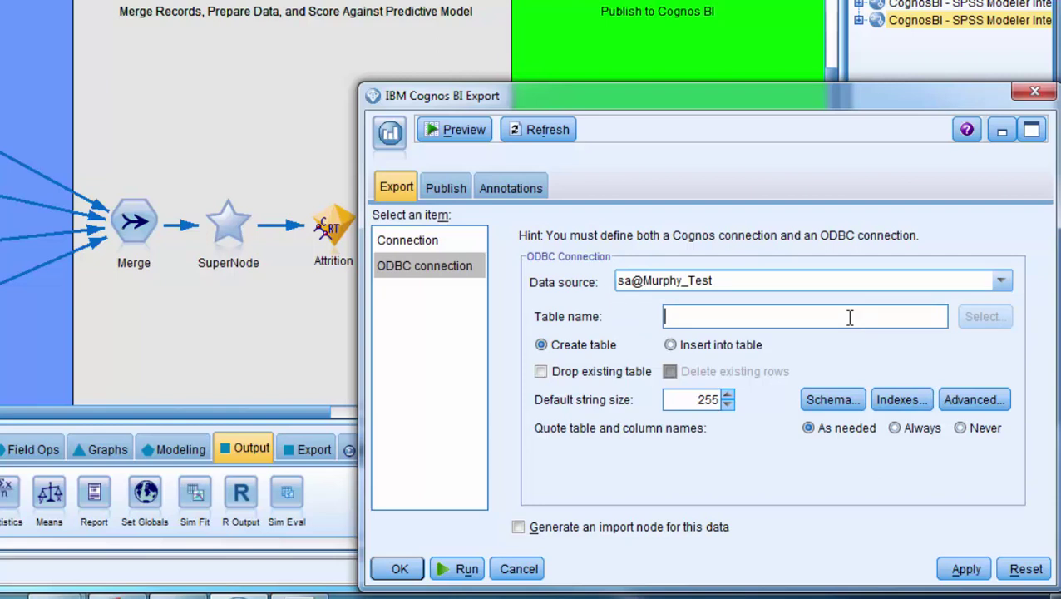
pyautogui.write('dbo.table1')
pyautogui.click(965, 571)
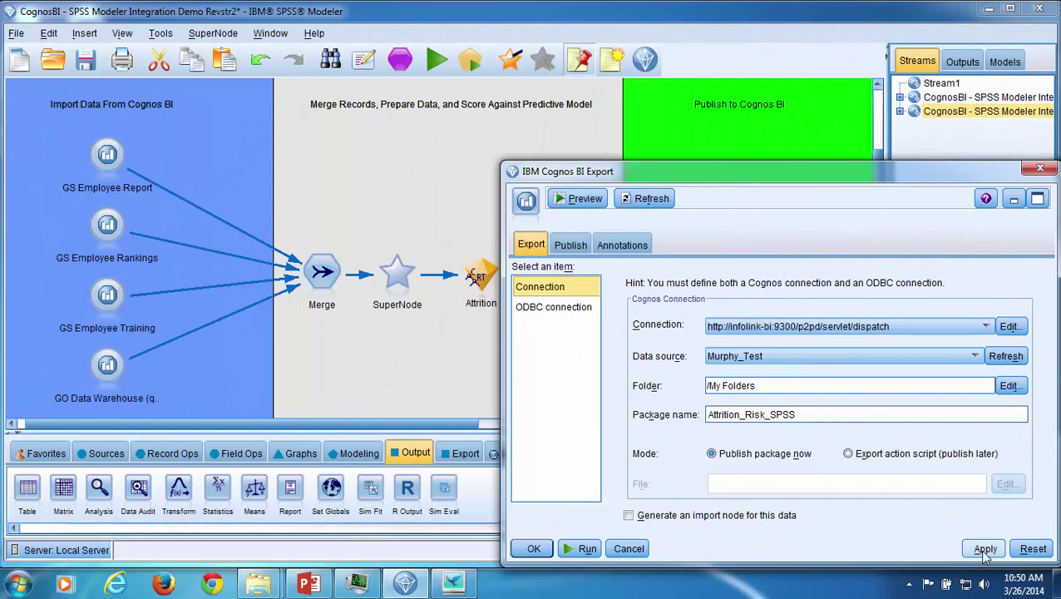
# Step: Reopen the Database Connections dialog from the ODBC Data source list's Add new database connection
pyautogui.click(562, 312)
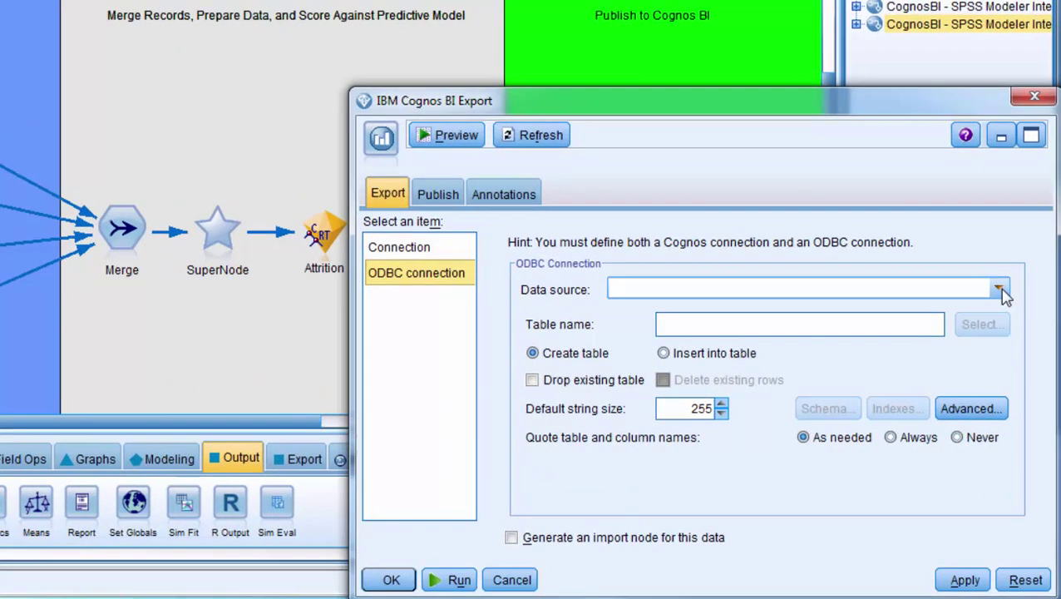
pyautogui.click(999, 290)
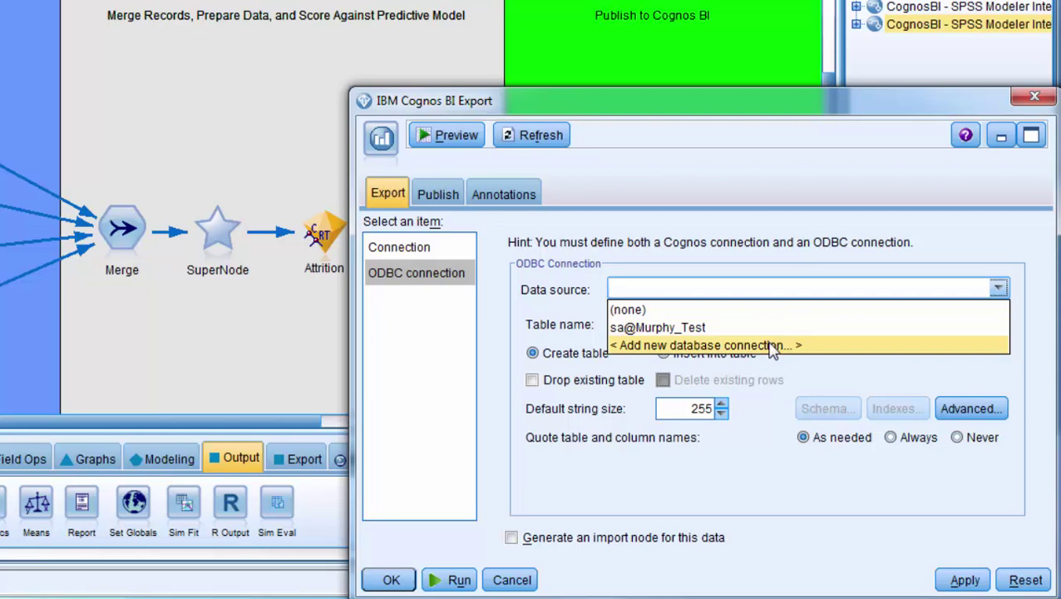
pyautogui.click(773, 348)
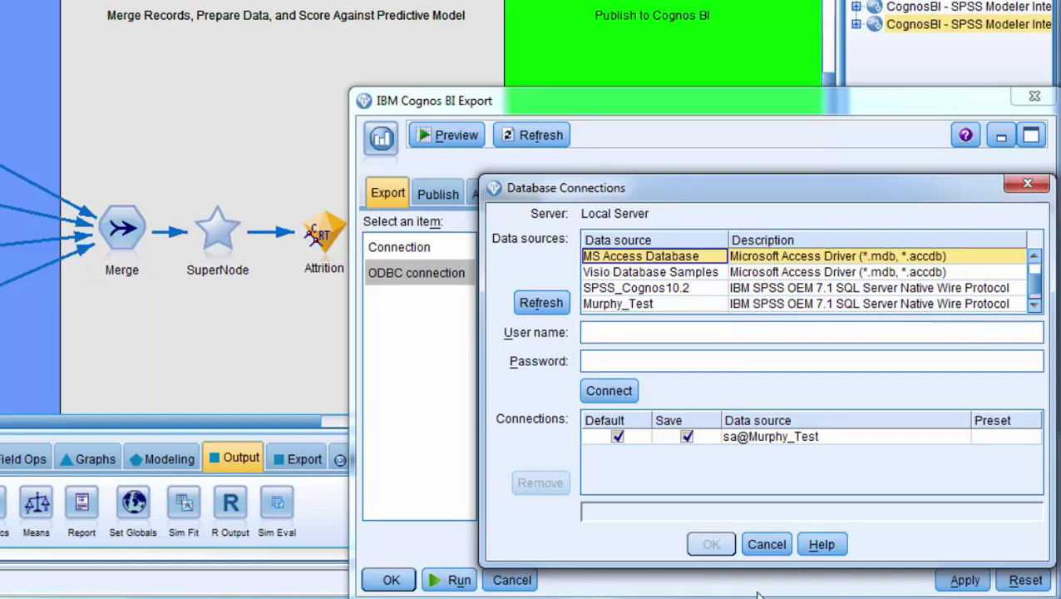
# Step: Cancel the connections dialog, reselect the test ODBC source with table dbo.table1, and apply
pyautogui.click(773, 542)
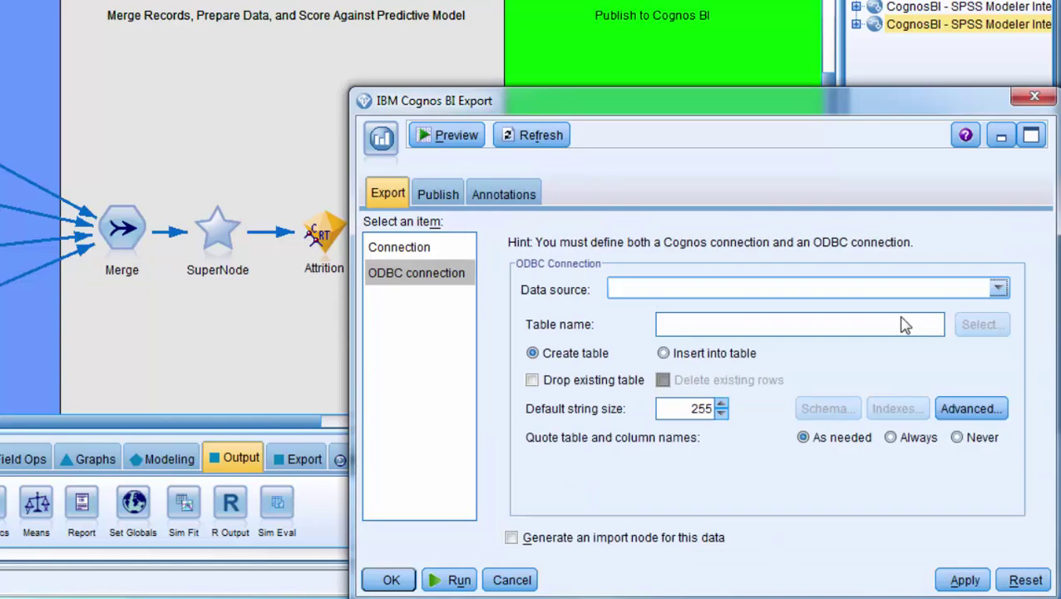
pyautogui.click(999, 289)
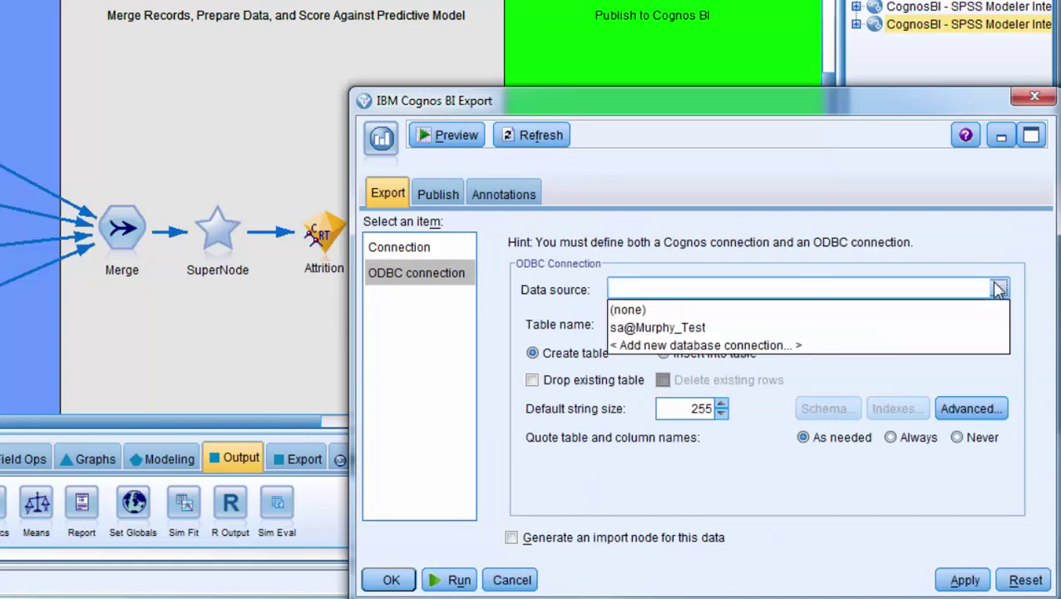
pyautogui.click(887, 327)
pyautogui.click(840, 325)
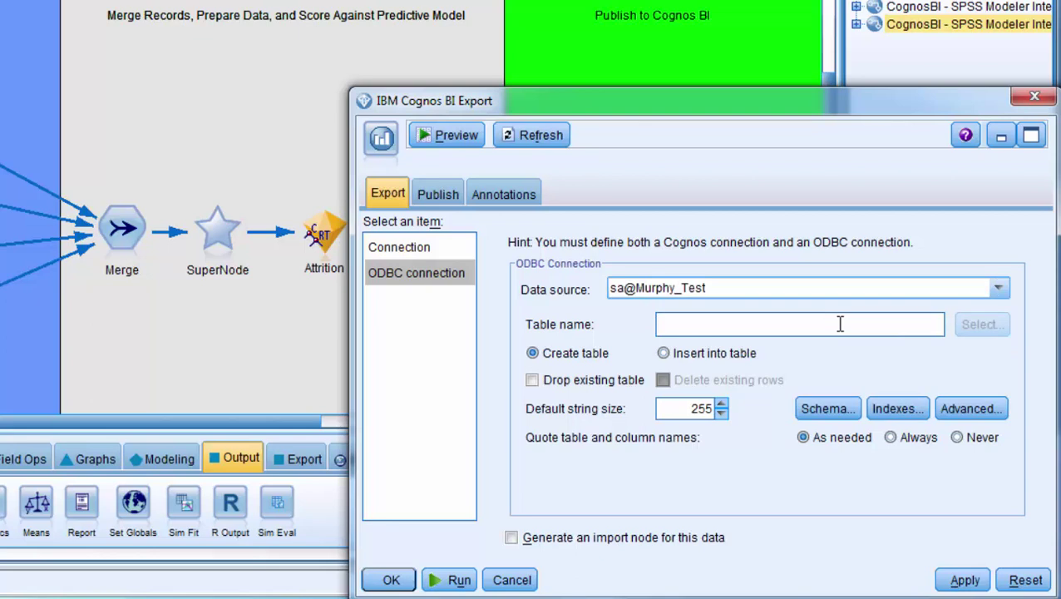
pyautogui.write('dbo.table1')
pyautogui.click(947, 586)
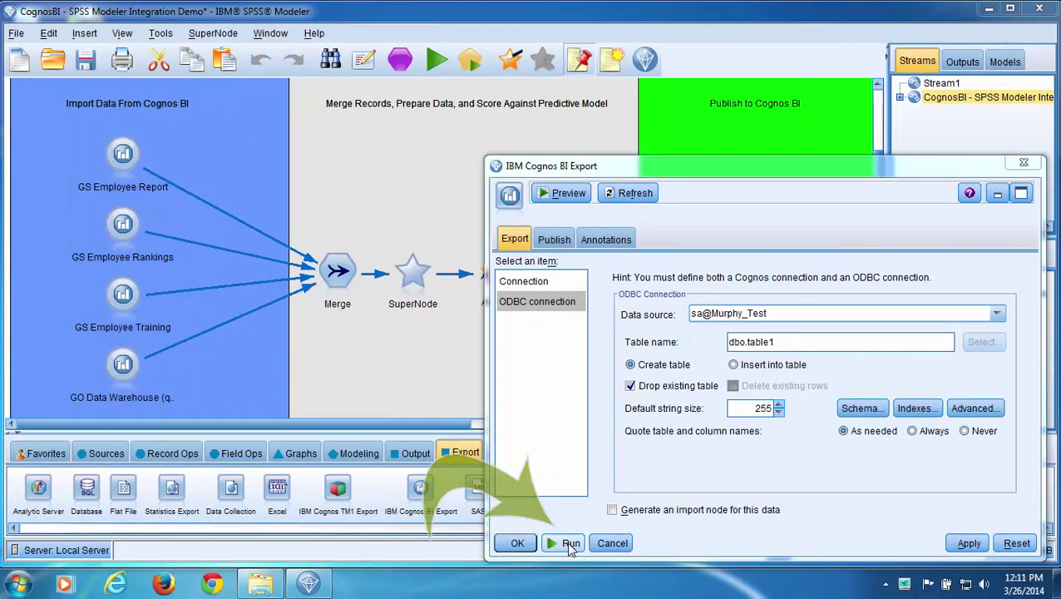
# Step: Run the Cognos BI export and move the progress window to watch the stream execute
pyautogui.click(571, 545)
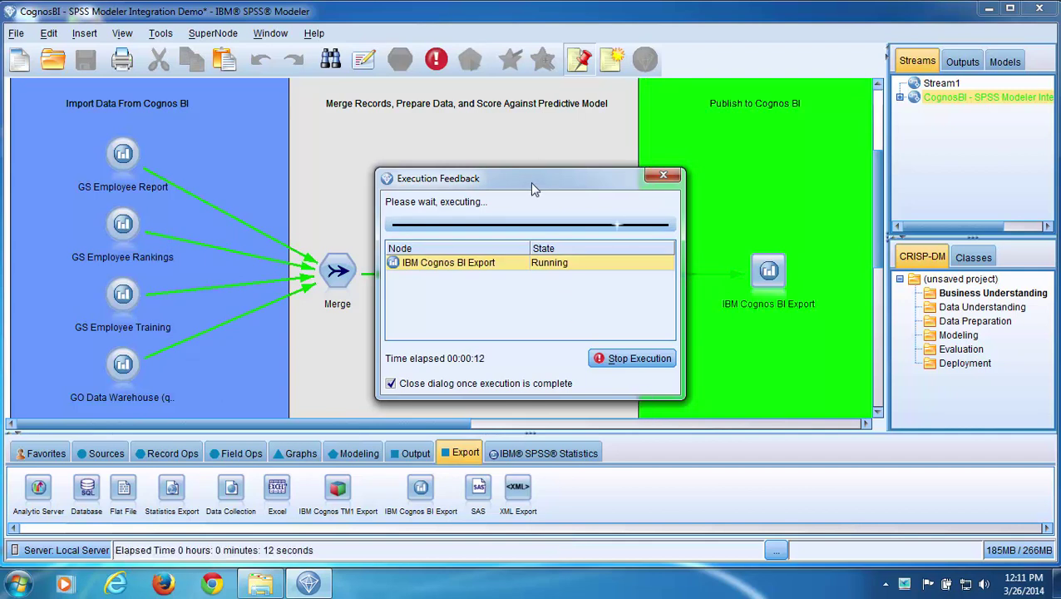
pyautogui.moveTo(532, 183); pyautogui.dragTo(468, 347)
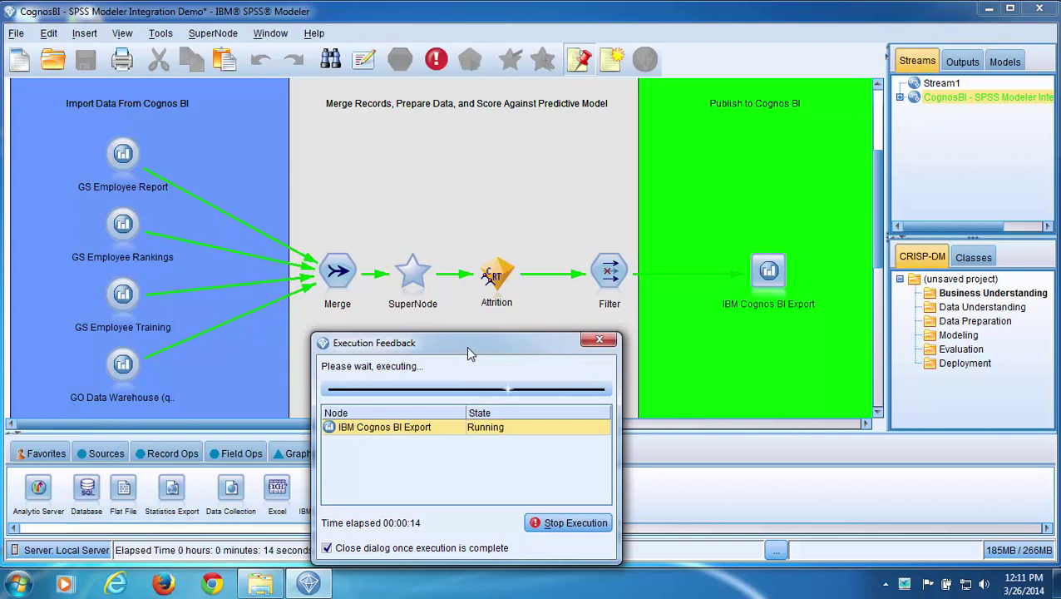